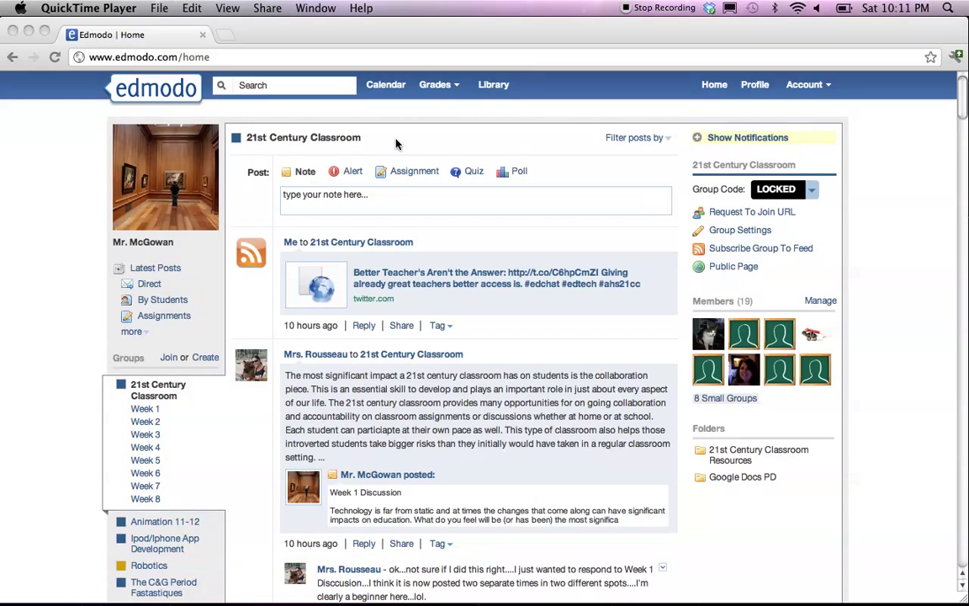
# Step: Bring Chrome to the front and go to the Edmodo Library page
pyautogui.click(494, 87)
pyautogui.click(494, 87)
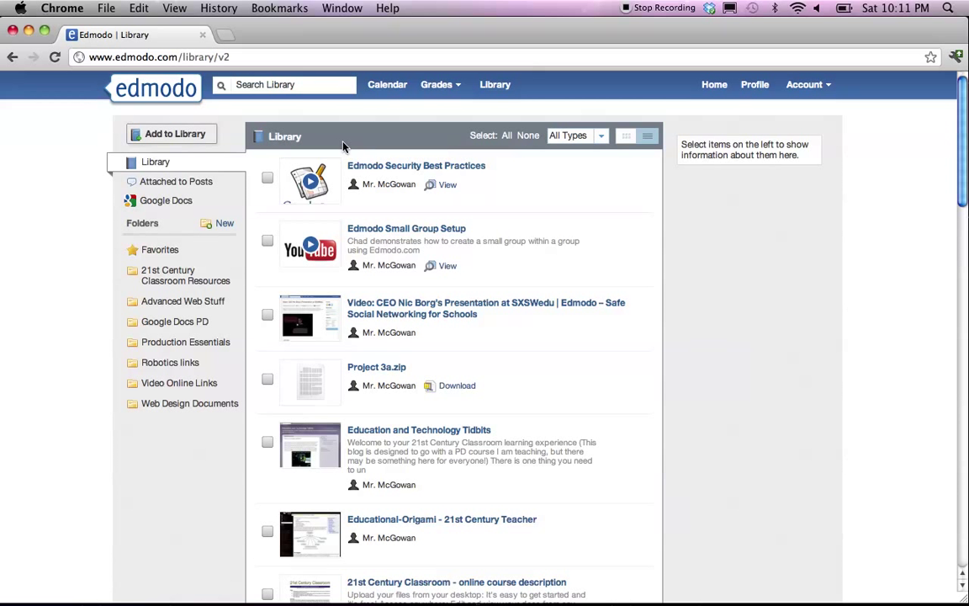
pyautogui.click(172, 134)
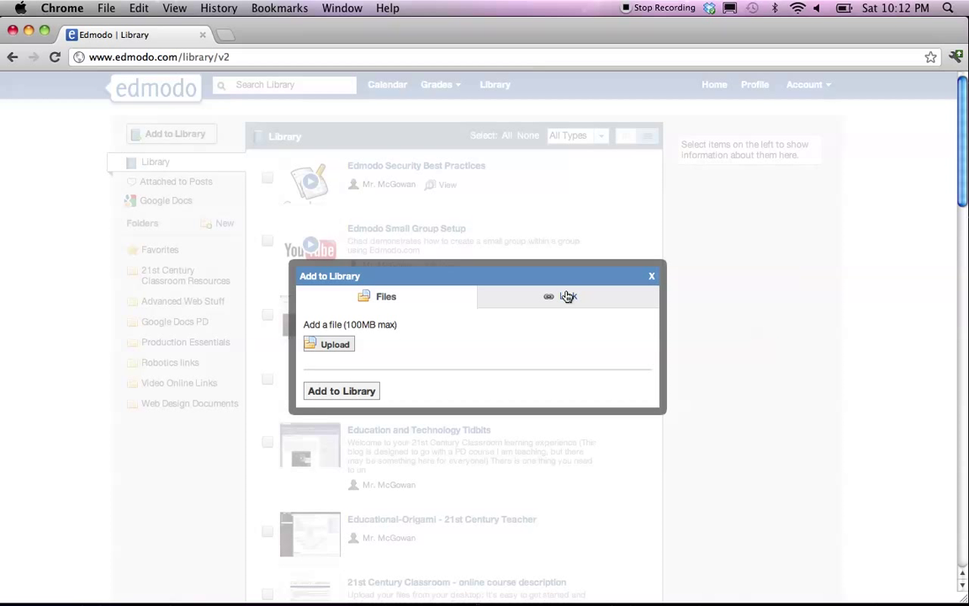
pyautogui.click(568, 297)
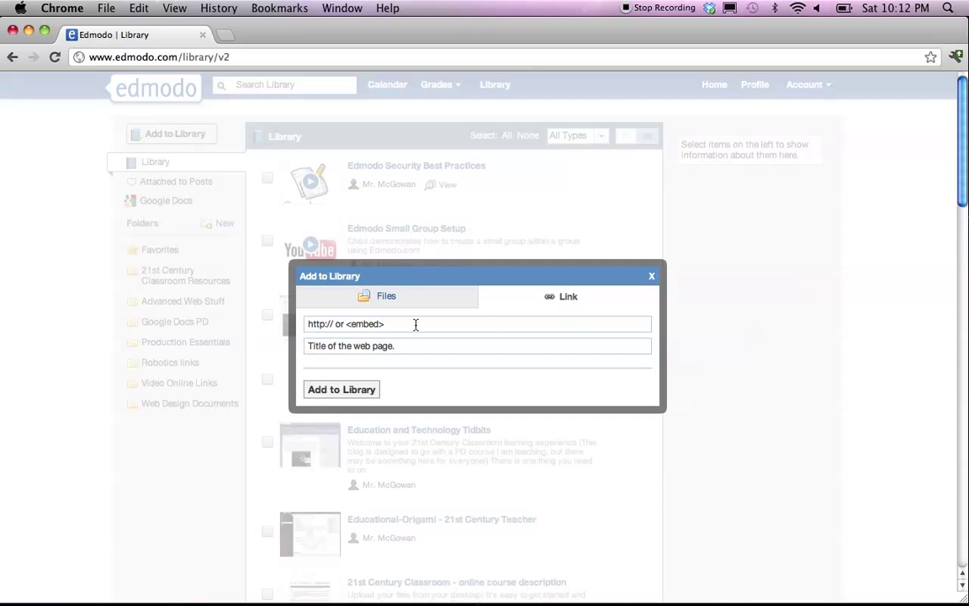
pyautogui.click(390, 326)
pyautogui.write('h')
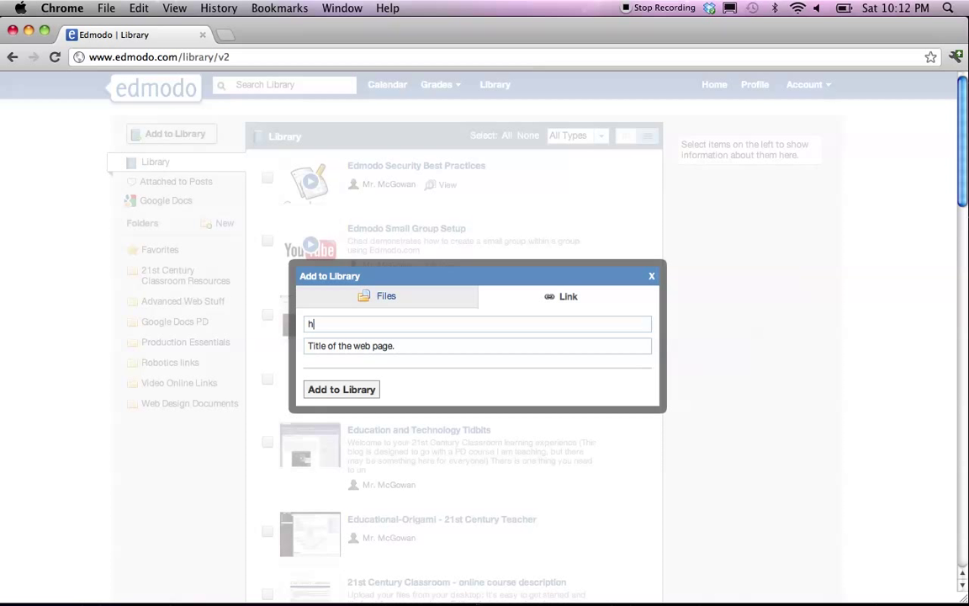
pyautogui.write('ttp://www.cnn')
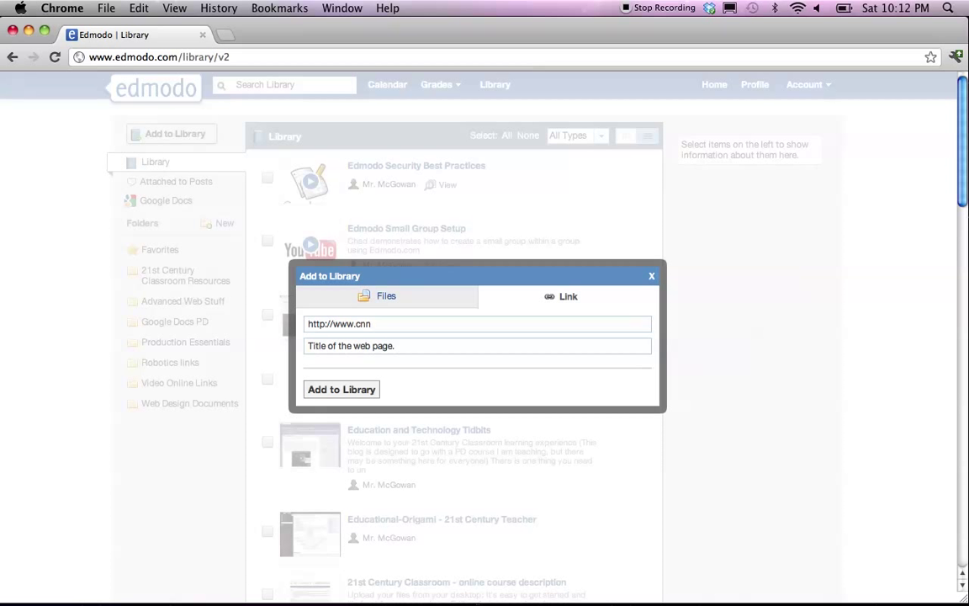
pyautogui.write('.com')
pyautogui.click(404, 344)
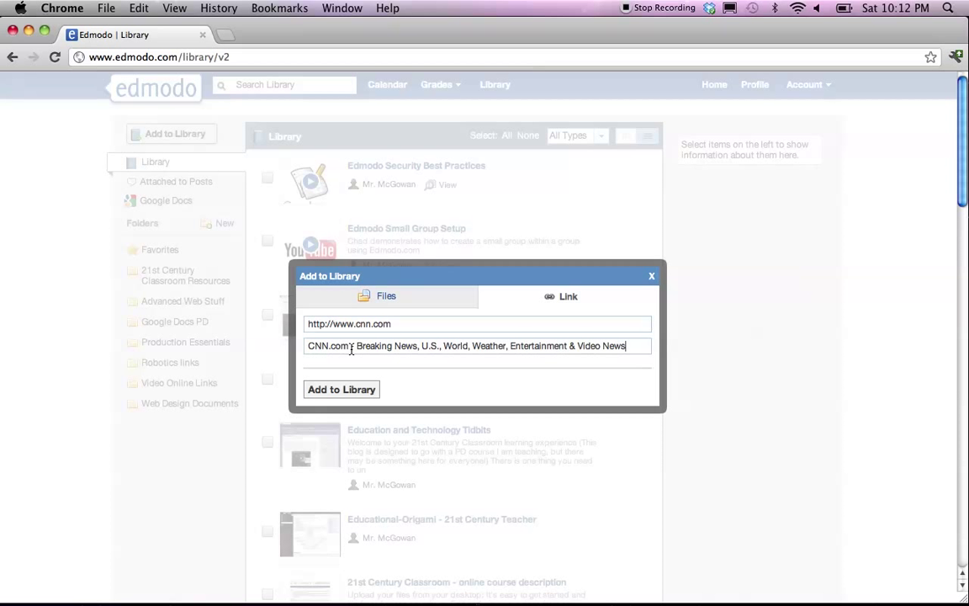
pyautogui.click(344, 392)
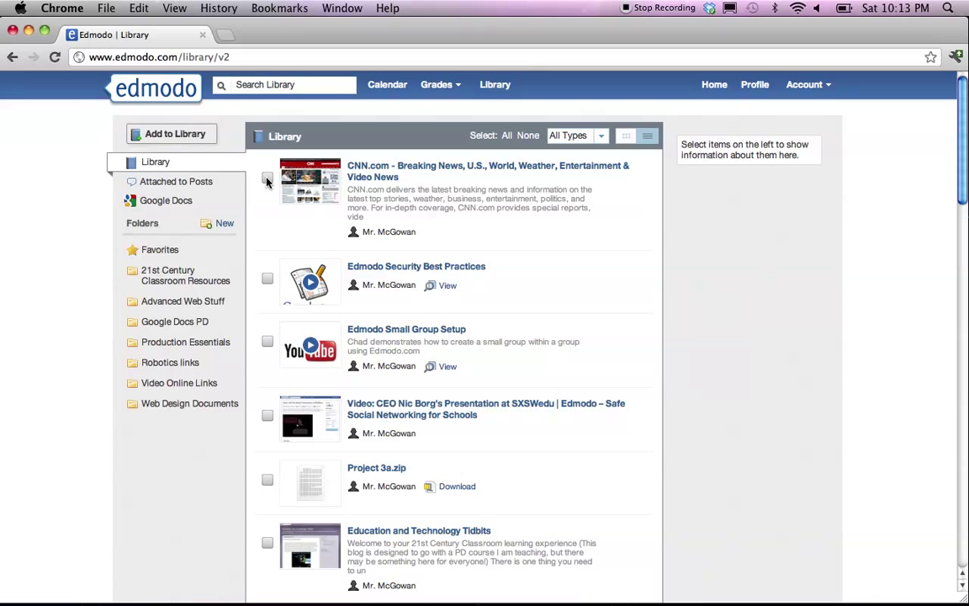
# Step: Tick the CNN.com link in the library to show its info panel with page preview
pyautogui.click(268, 182)
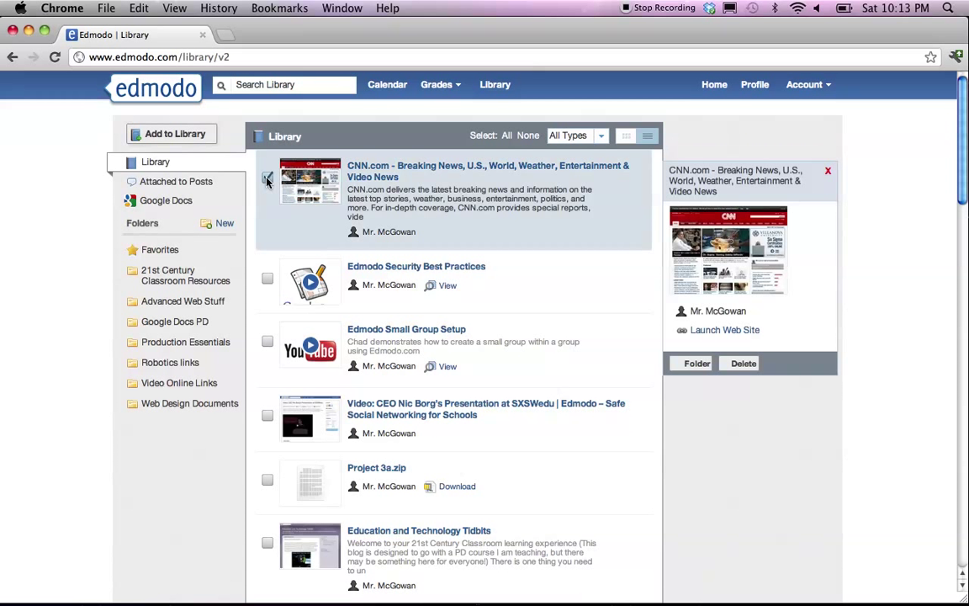
# Step: Assign the CNN.com link to the Production Essentials folder and apply
pyautogui.click(690, 365)
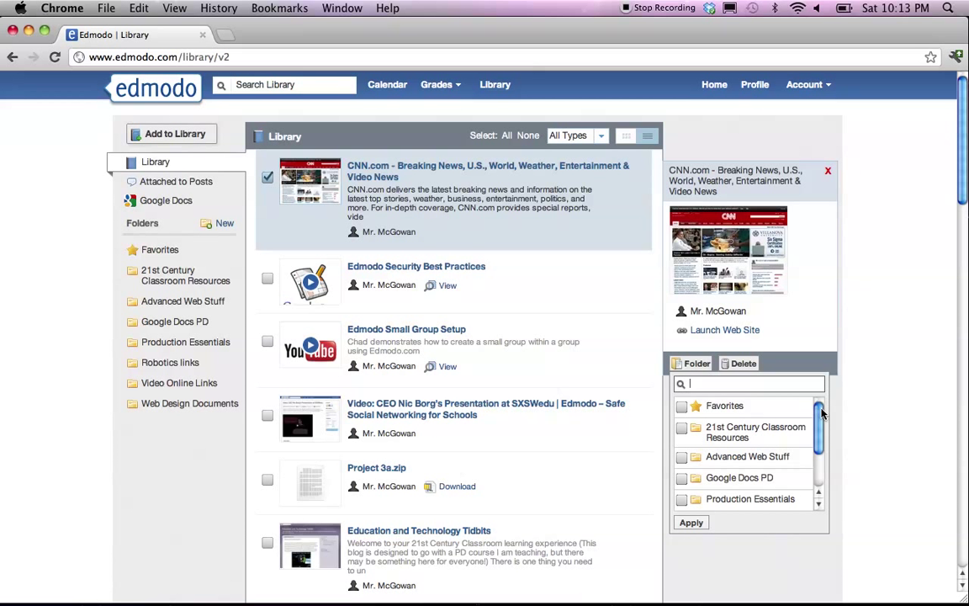
pyautogui.moveTo(821, 411)
pyautogui.mouseDown()
pyautogui.moveTo(820, 463)
pyautogui.moveTo(814, 408)
pyautogui.mouseUp()
pyautogui.moveTo(814, 407); pyautogui.dragTo(816, 445)
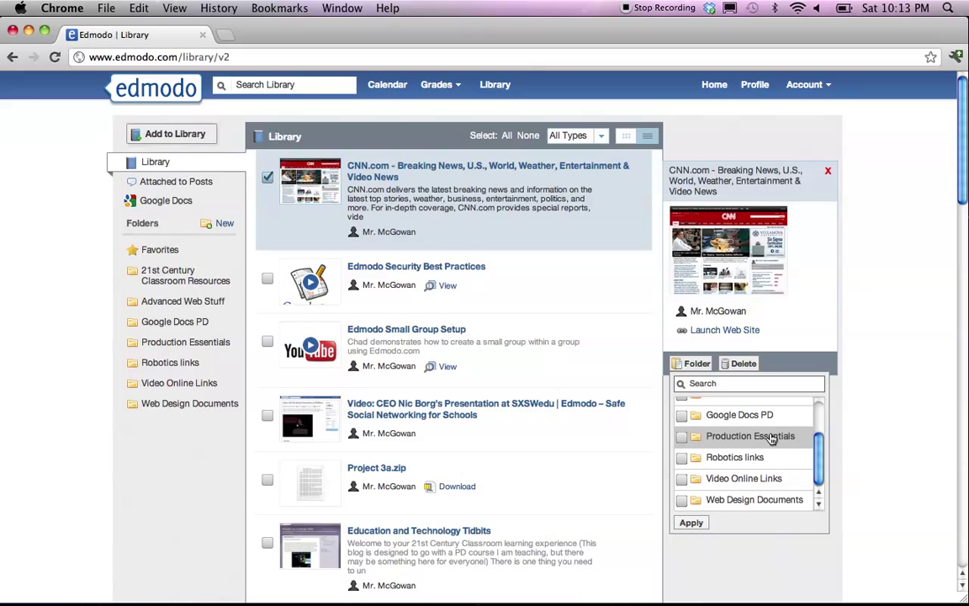
pyautogui.click(682, 435)
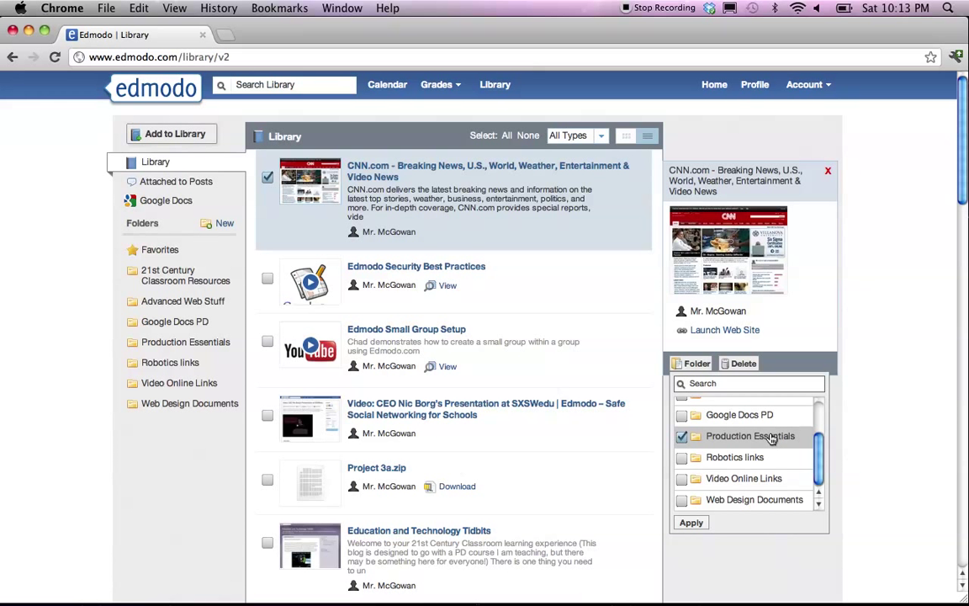
pyautogui.click(691, 523)
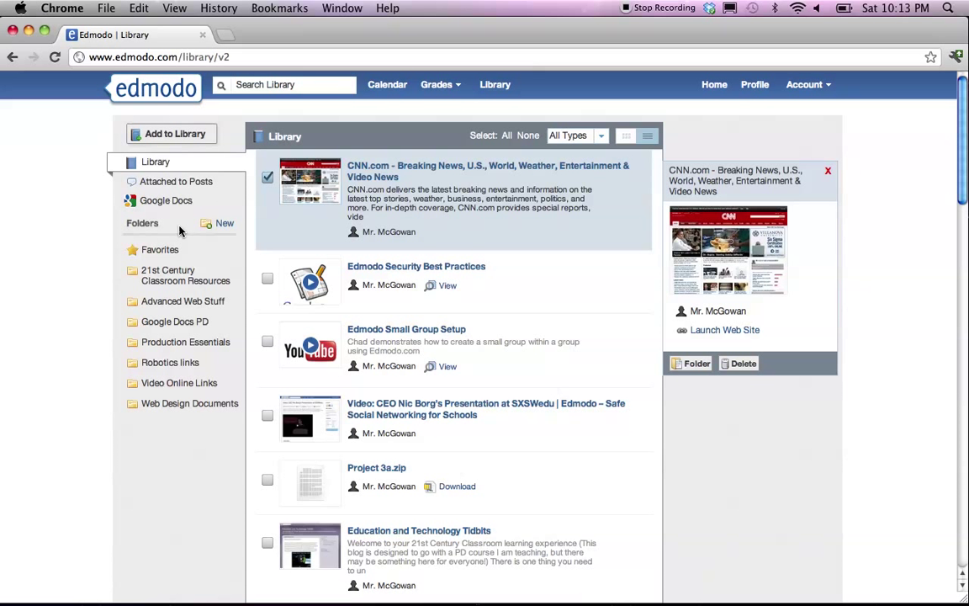
# Step: Add a library folder called 'Websites for All'
pyautogui.click(223, 225)
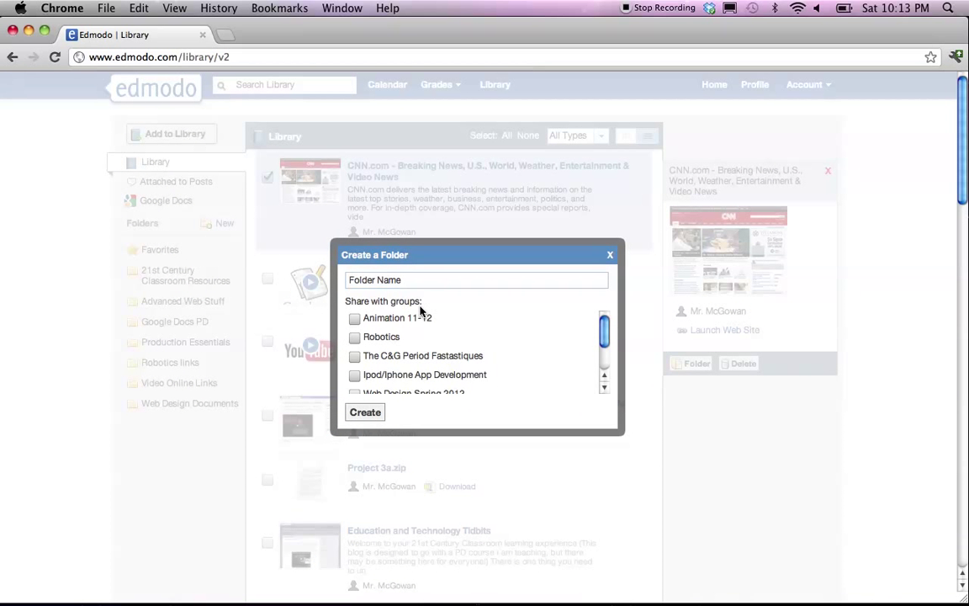
pyautogui.scroll(-3, 420, 311)
pyautogui.scroll(3, 420, 311)
pyautogui.click(413, 281)
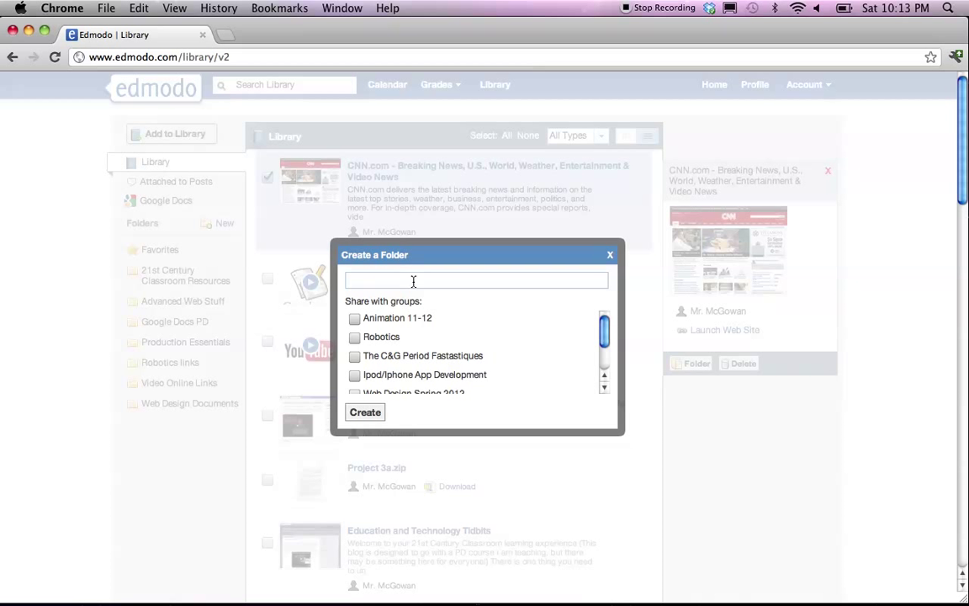
pyautogui.write('Websites for All')
pyautogui.click(365, 413)
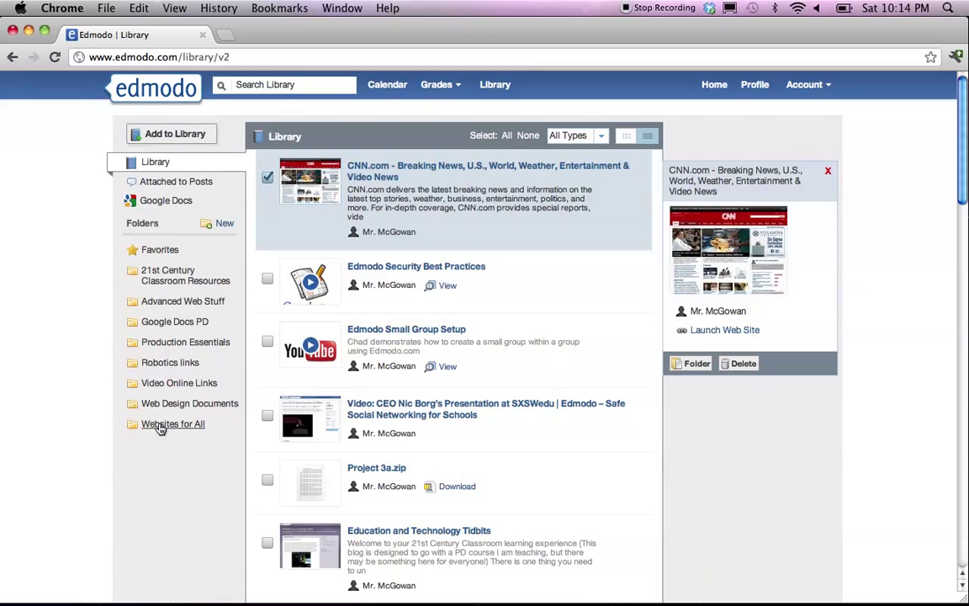
# Step: Browse the 21st Century Classroom Resources folder's items, such as Edmodo Small Group Setup, and its shared group
pyautogui.click(159, 282)
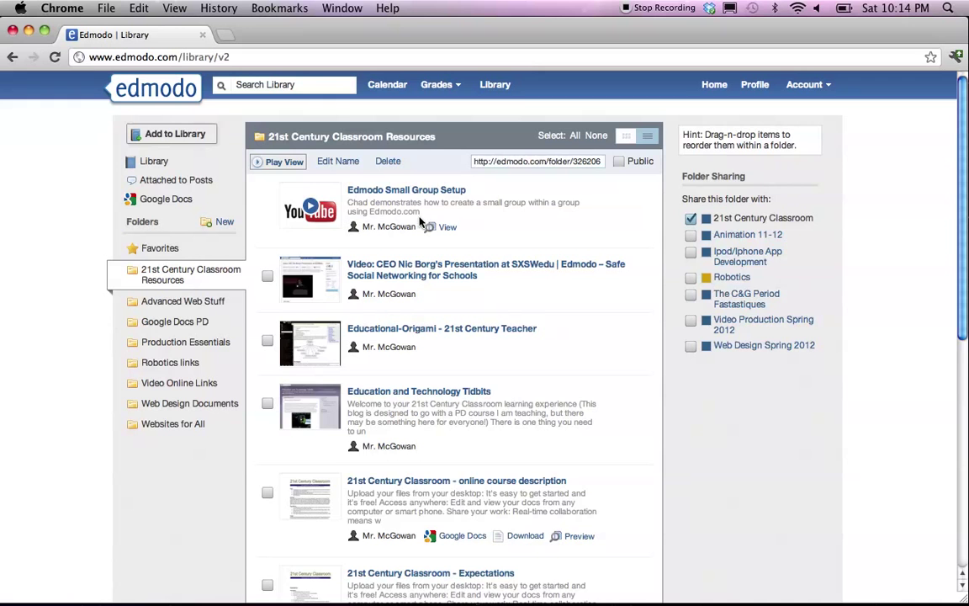
pyautogui.scroll(-5, 462, 214)
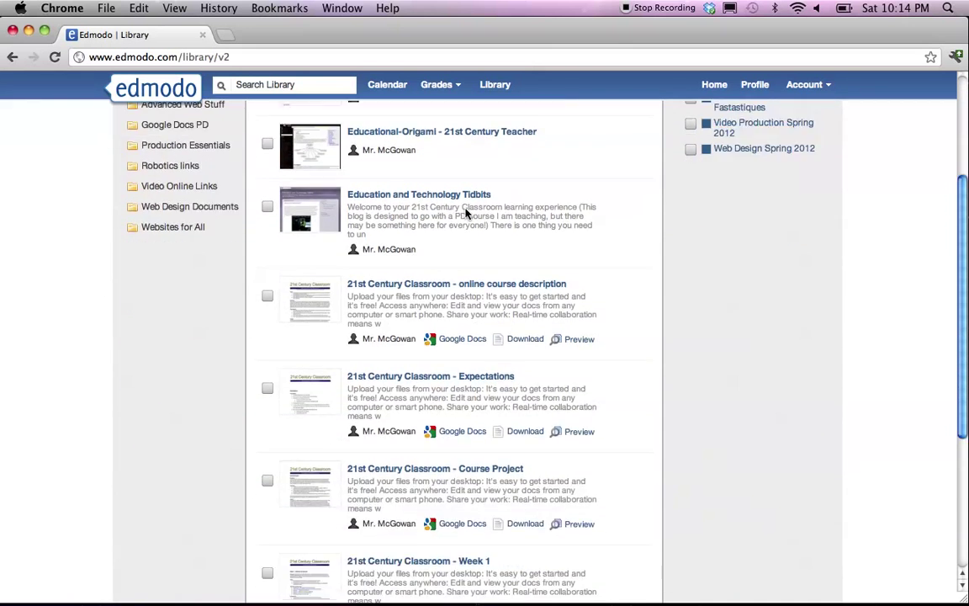
pyautogui.scroll(-5, 466, 213)
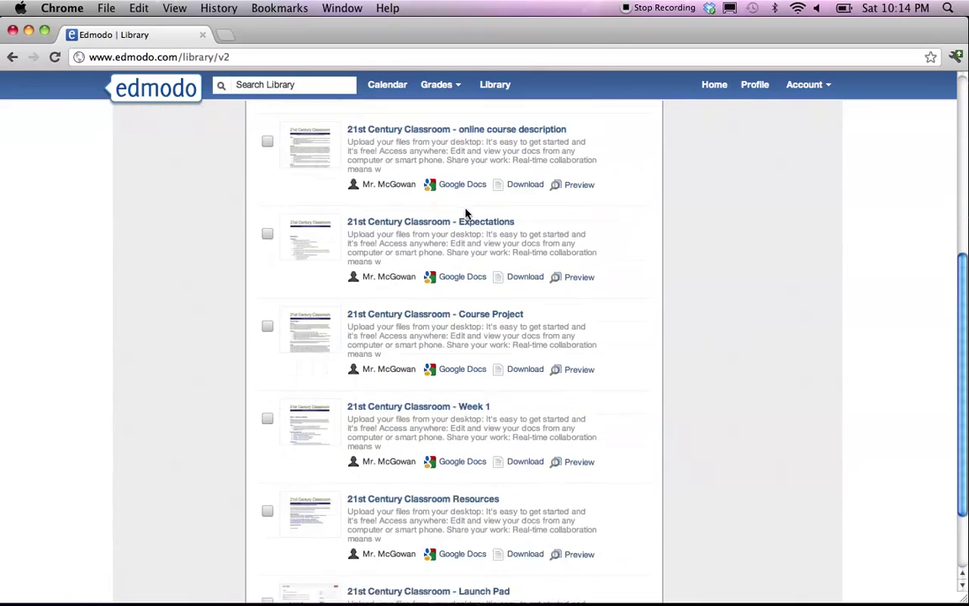
pyautogui.scroll(10, 466, 213)
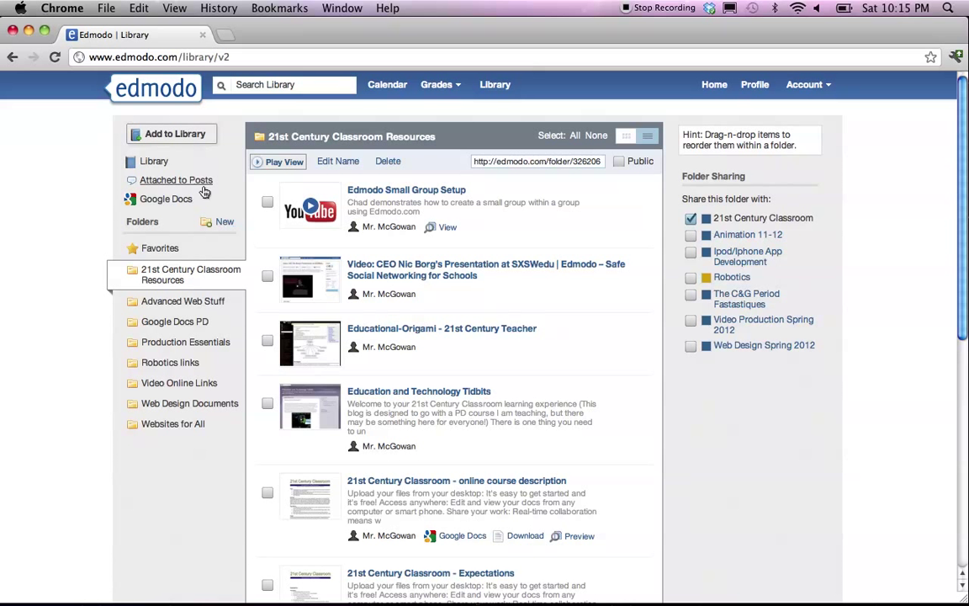
# Step: From the home page, preview the shared 21st Century Classroom Resources folder, then close it
pyautogui.click(164, 95)
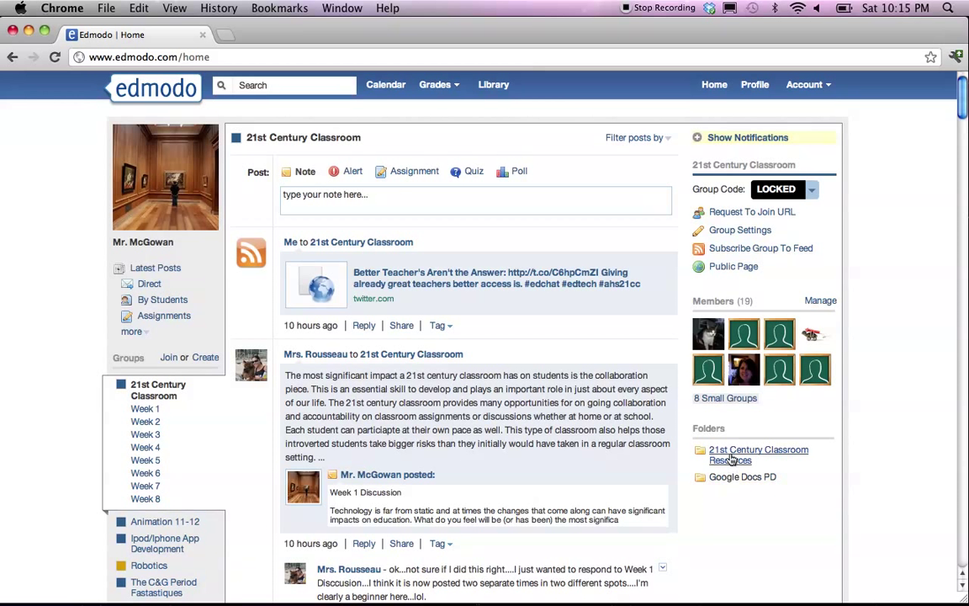
pyautogui.click(732, 460)
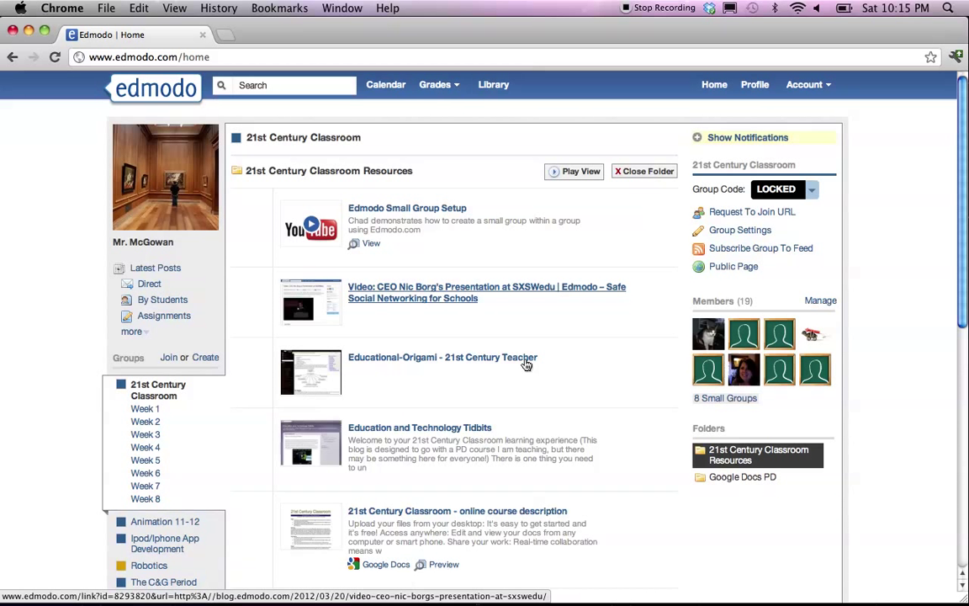
pyautogui.scroll(-1, 471, 404)
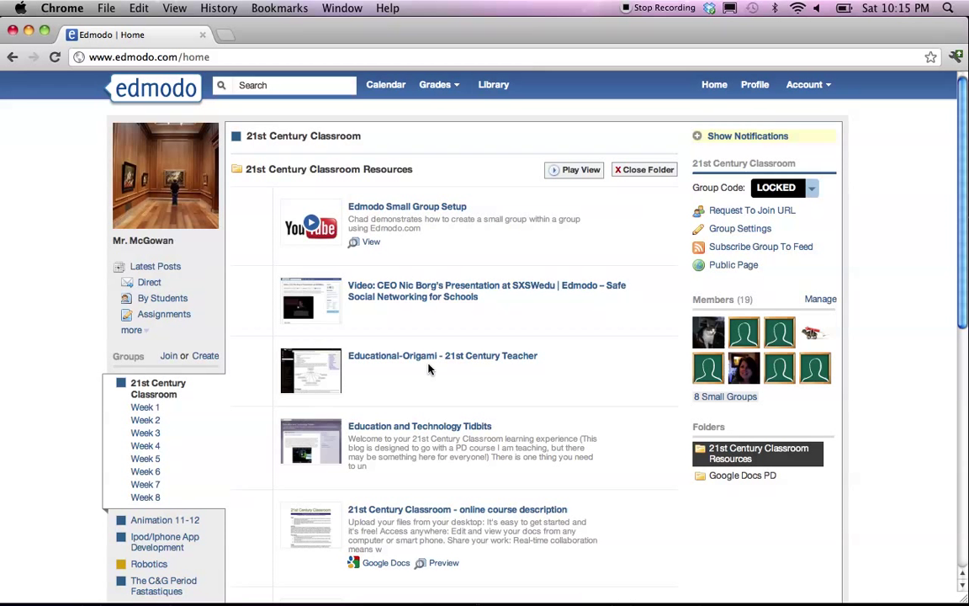
pyautogui.click(650, 171)
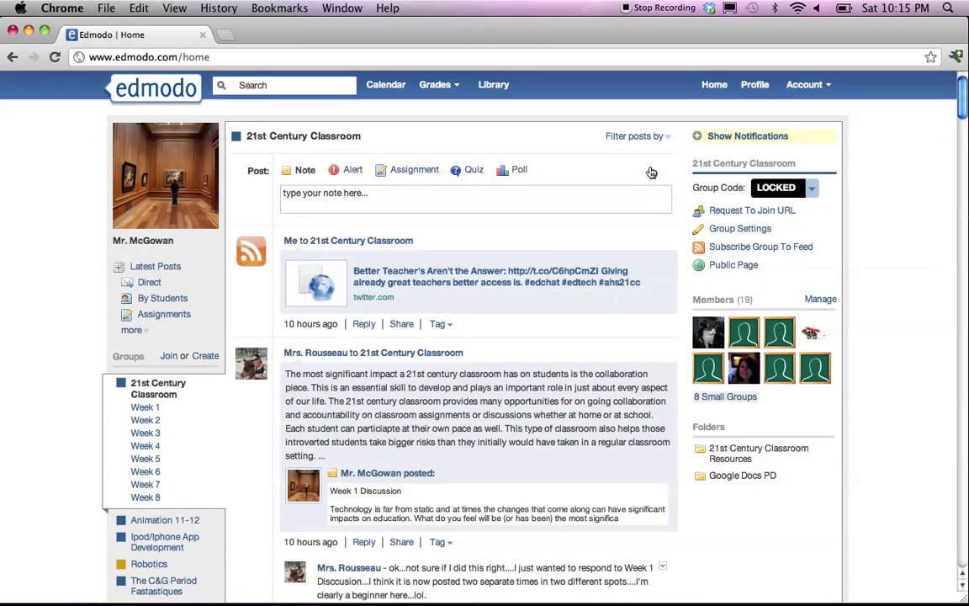